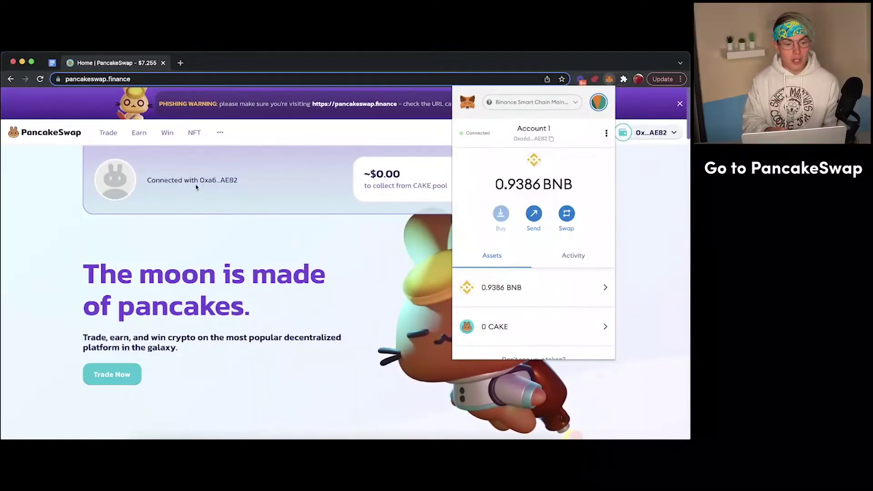
Go to the Trade > Exchange page in PancakeSwap
{"action": "left_click", "coordinate": [62, 193]}
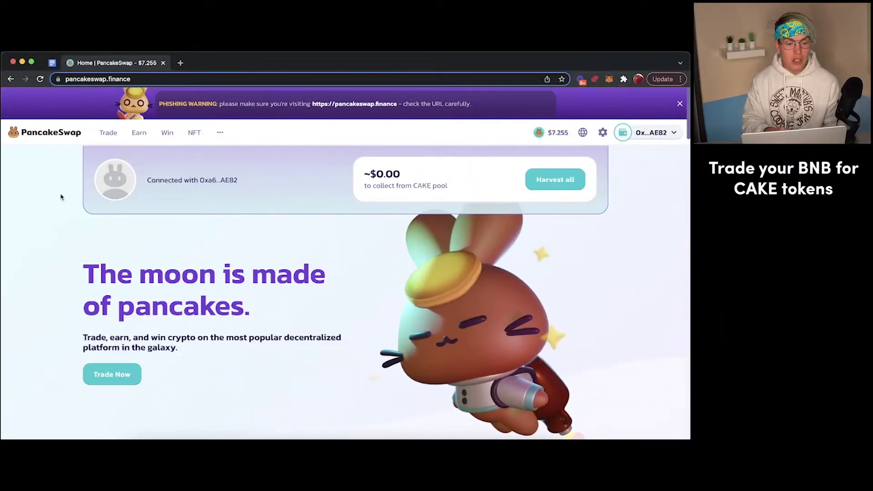
{"action": "mouse_move", "coordinate": [104, 139]}
{"action": "left_click", "coordinate": [113, 157]}
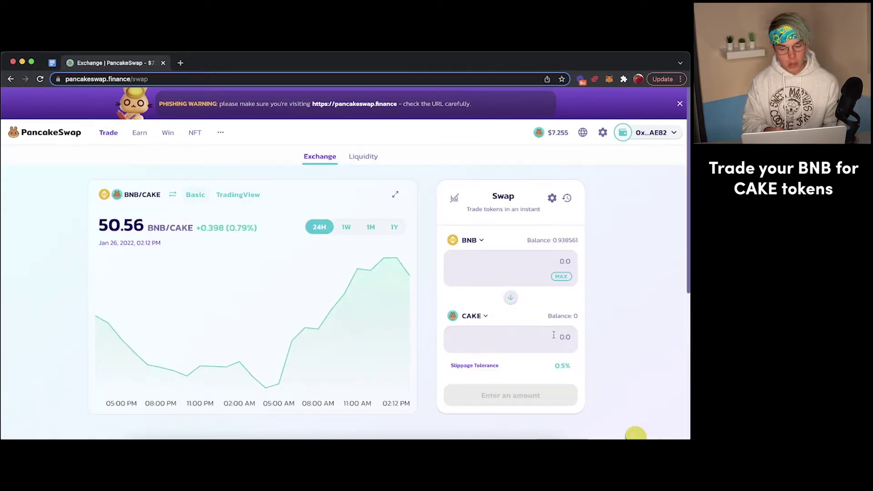
Set up a swap of about 0.0197777 BNB for 1 CAKE, accept the updated price and submit it
{"action": "type", "text": "1"}
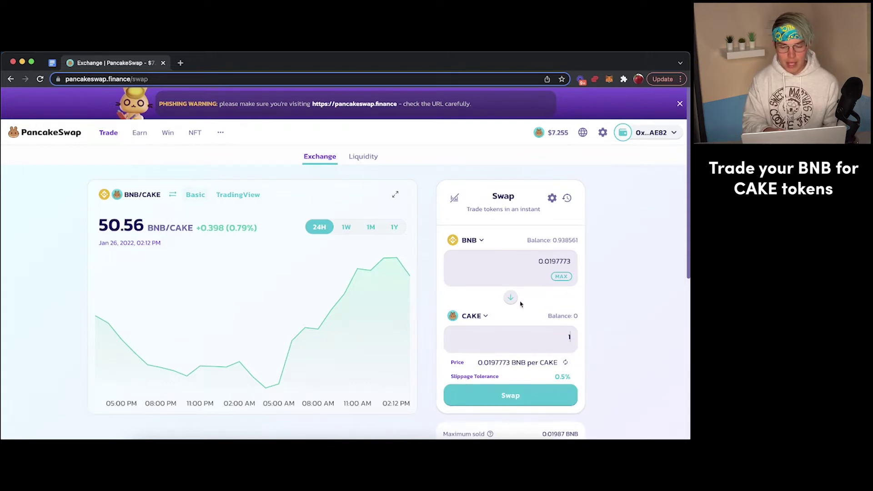
{"action": "left_click", "coordinate": [521, 400]}
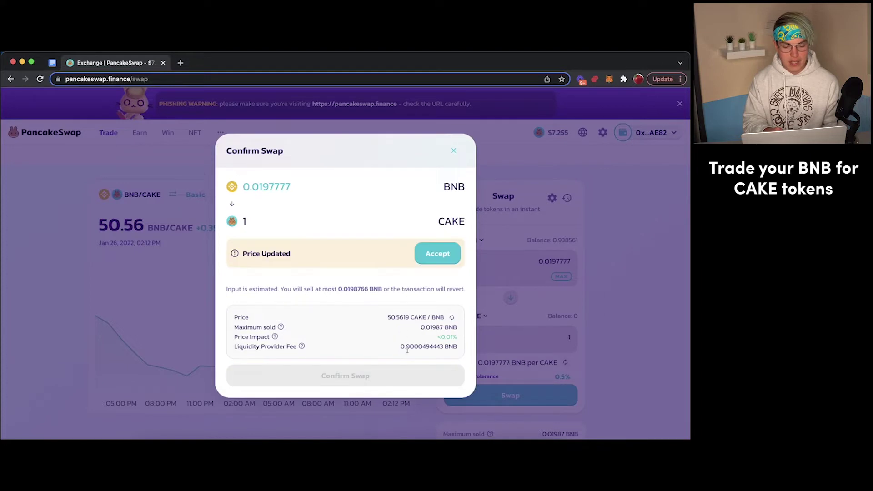
{"action": "left_click", "coordinate": [429, 253]}
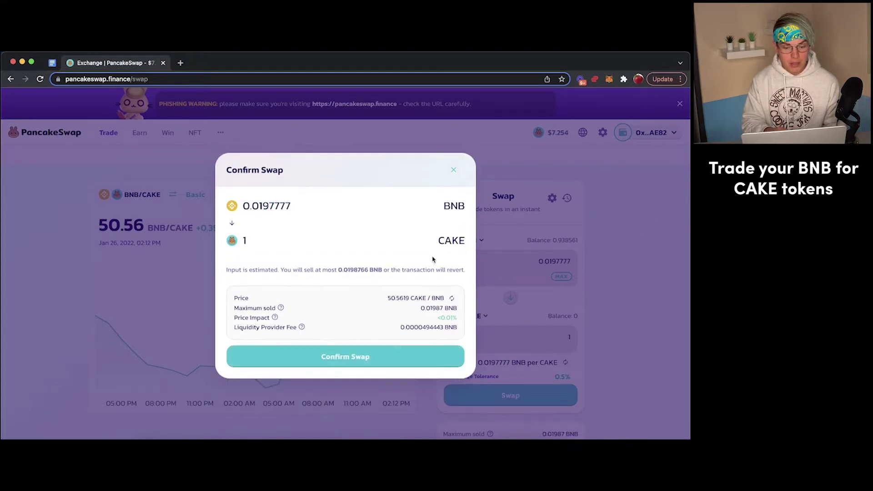
{"action": "left_click", "coordinate": [345, 361]}
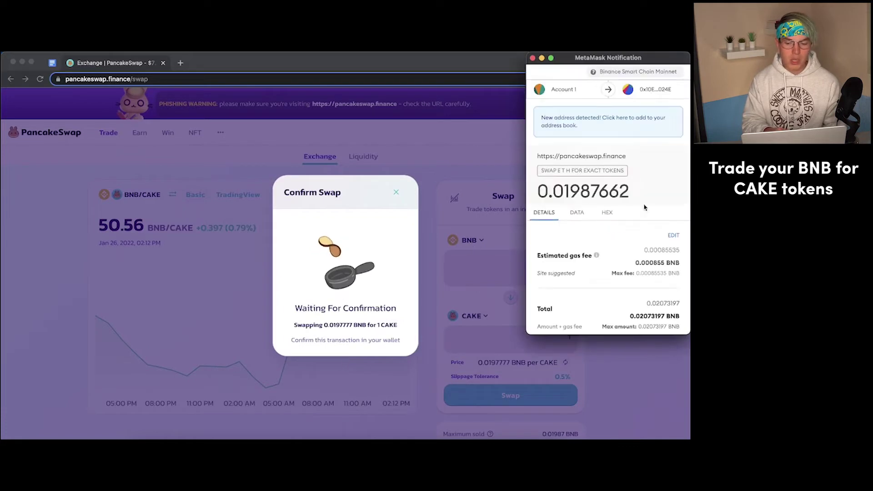
Confirm the swap in MetaMask and add CAKE to the wallet's token list
{"action": "scroll", "coordinate": [591, 232], "scroll_direction": "down", "scroll_amount": 2}
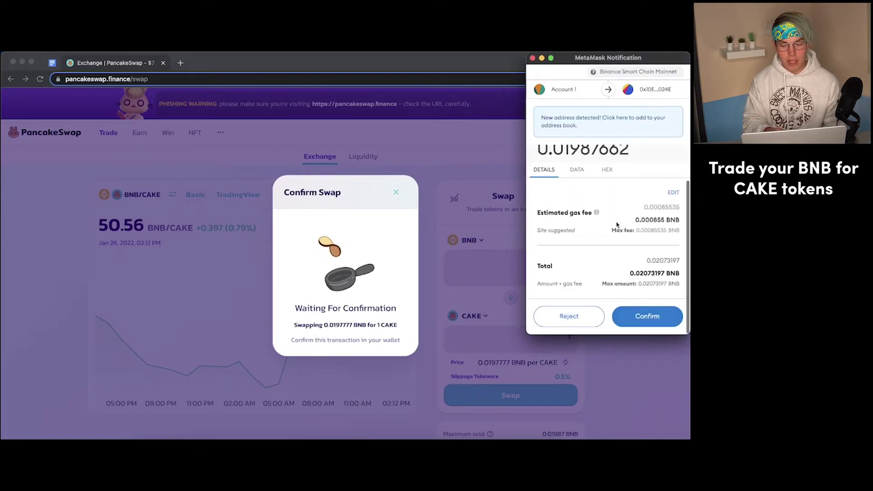
{"action": "left_click", "coordinate": [647, 316]}
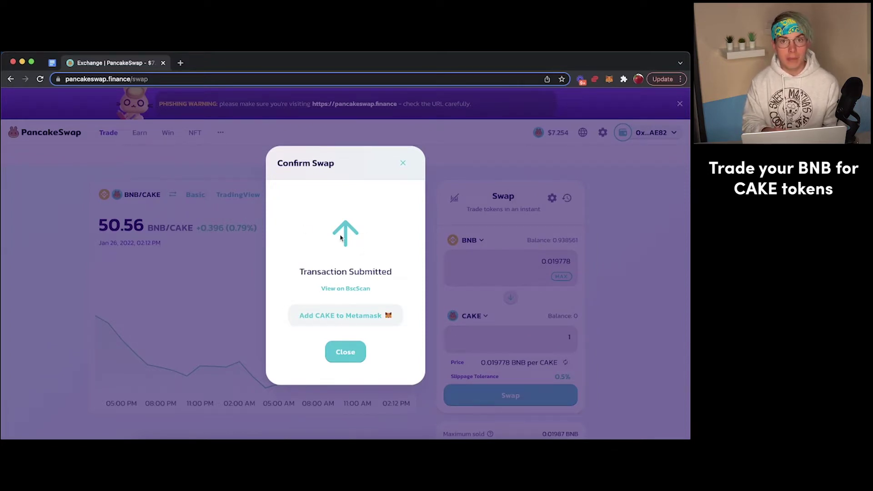
{"action": "left_click", "coordinate": [327, 316]}
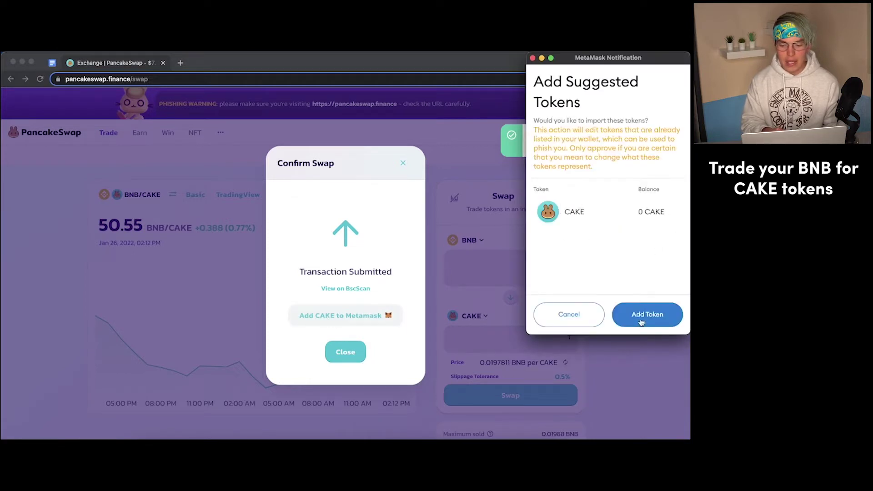
{"action": "left_click", "coordinate": [642, 319]}
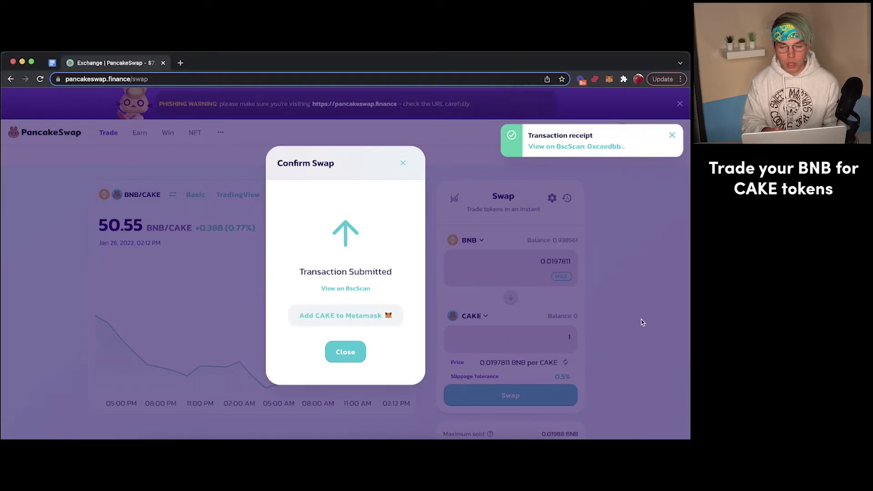
Check MetaMask's Assets show 1 CAKE and 0.9181 BNB, then return to the empty swap form
{"action": "left_click", "coordinate": [610, 79]}
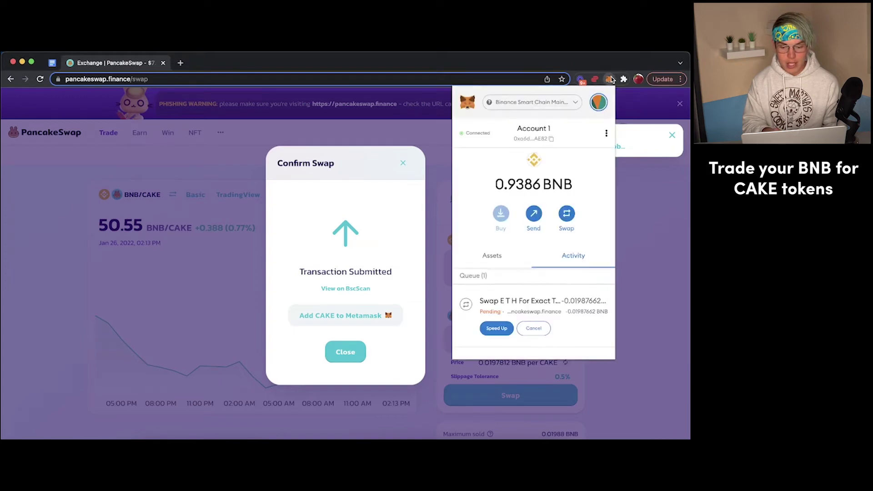
{"action": "left_click", "coordinate": [492, 257]}
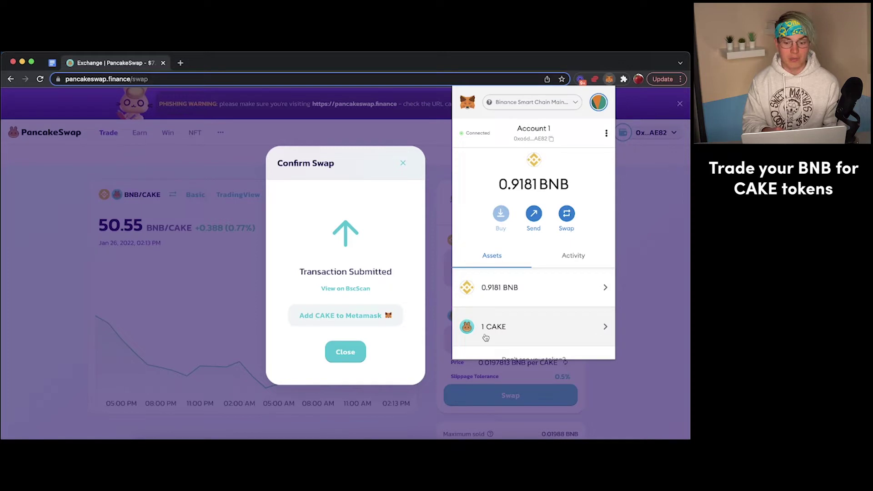
{"action": "left_click", "coordinate": [403, 163]}
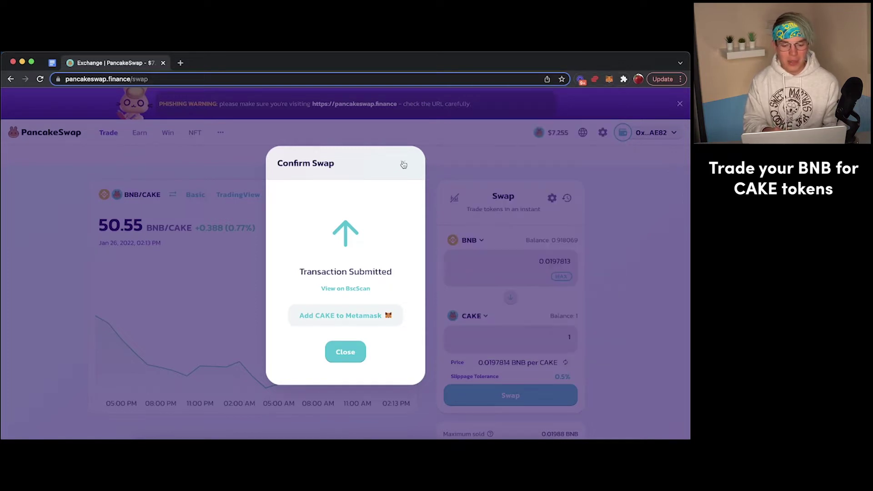
{"action": "left_click", "coordinate": [403, 163]}
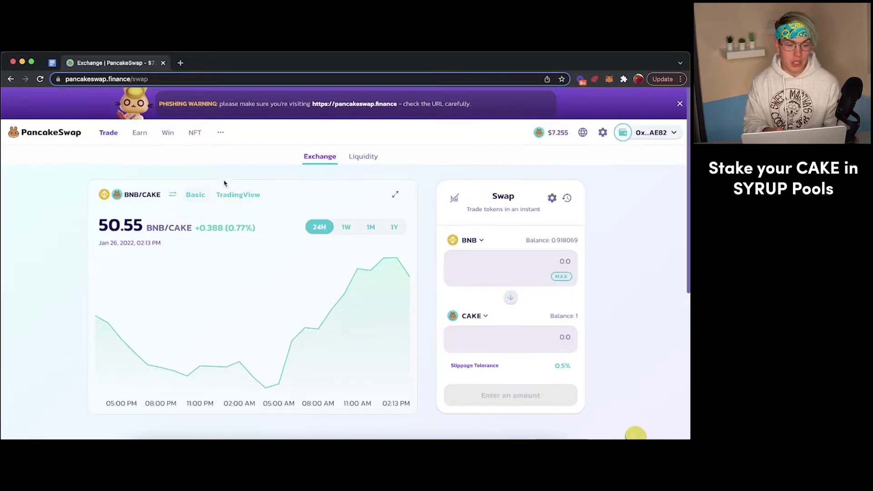
{"action": "mouse_move", "coordinate": [140, 134]}
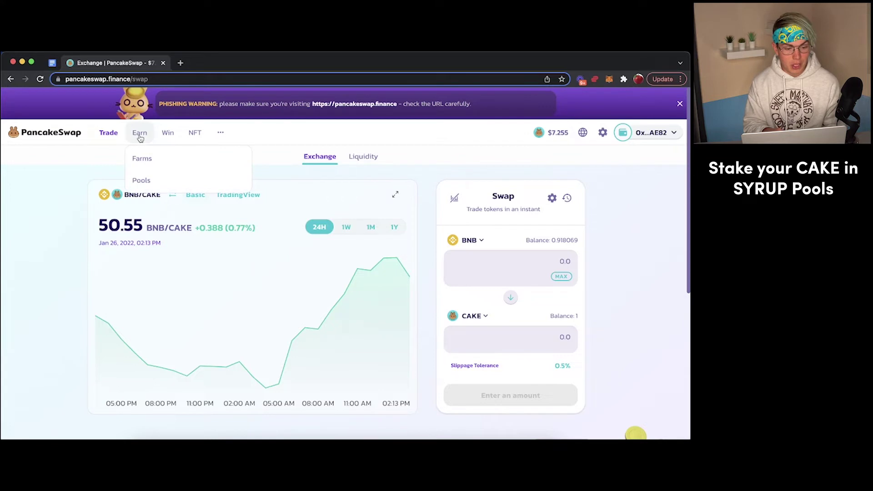
{"action": "left_click", "coordinate": [145, 181]}
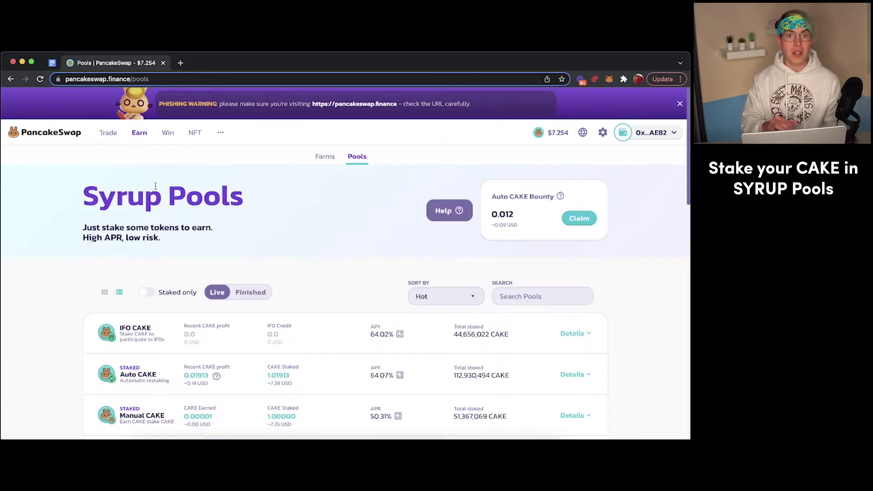
{"action": "scroll", "coordinate": [155, 186], "scroll_direction": "down", "scroll_amount": 3}
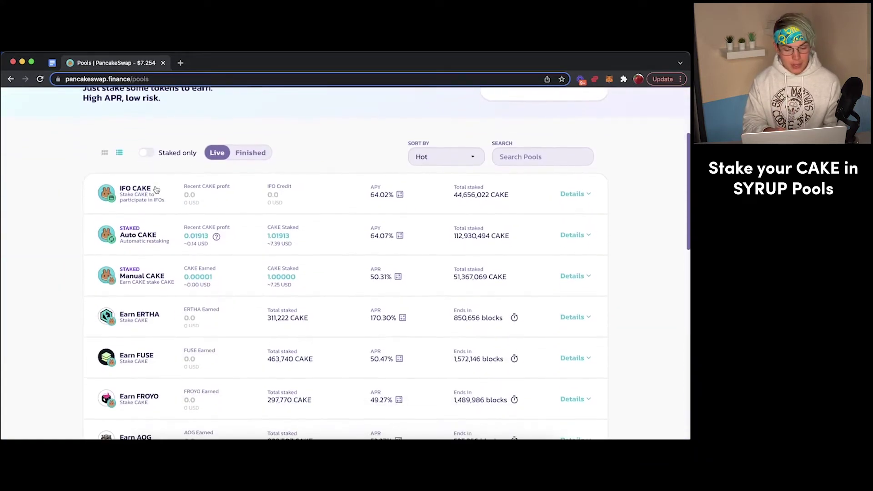
{"action": "scroll", "coordinate": [156, 189], "scroll_direction": "down", "scroll_amount": 3}
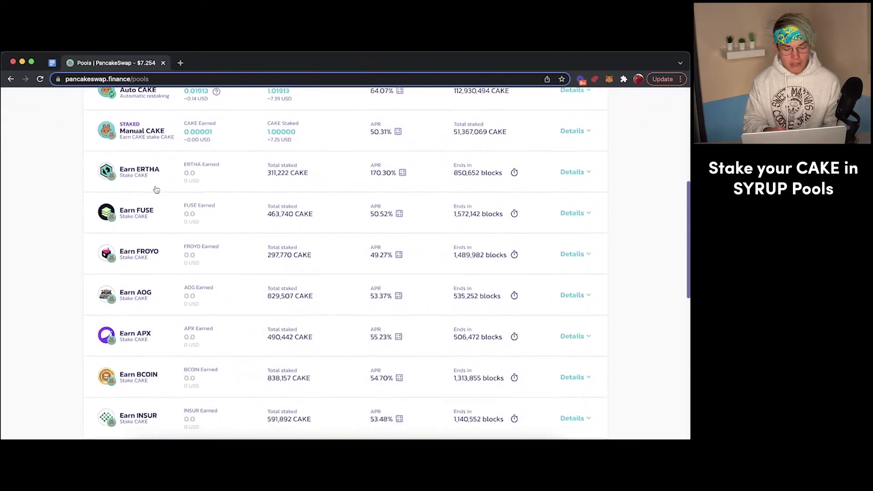
{"action": "scroll", "coordinate": [156, 189], "scroll_direction": "down", "scroll_amount": 4}
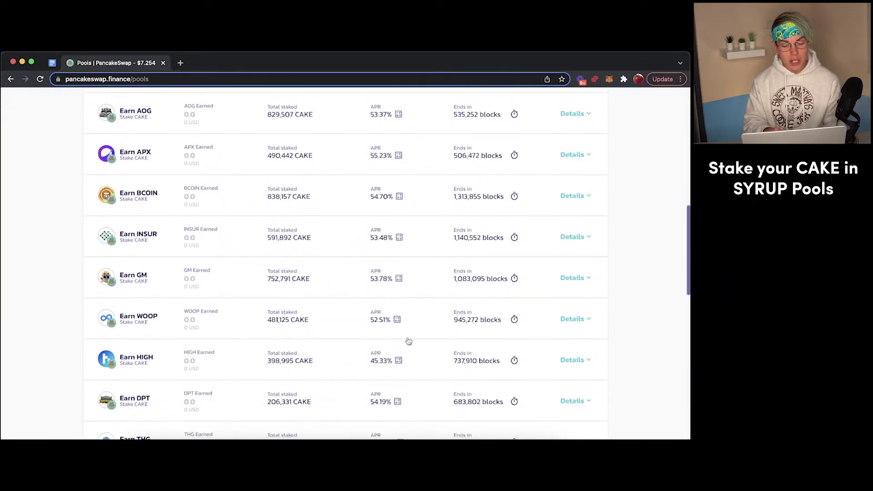
{"action": "scroll", "coordinate": [409, 341], "scroll_direction": "down", "scroll_amount": 4}
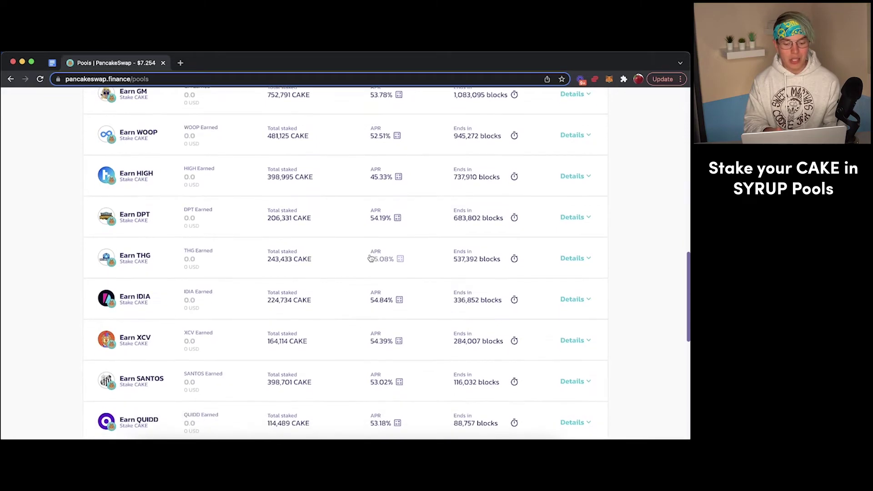
{"action": "scroll", "coordinate": [371, 258], "scroll_direction": "down", "scroll_amount": 4}
{"action": "scroll", "coordinate": [371, 258], "scroll_direction": "up", "scroll_amount": 10}
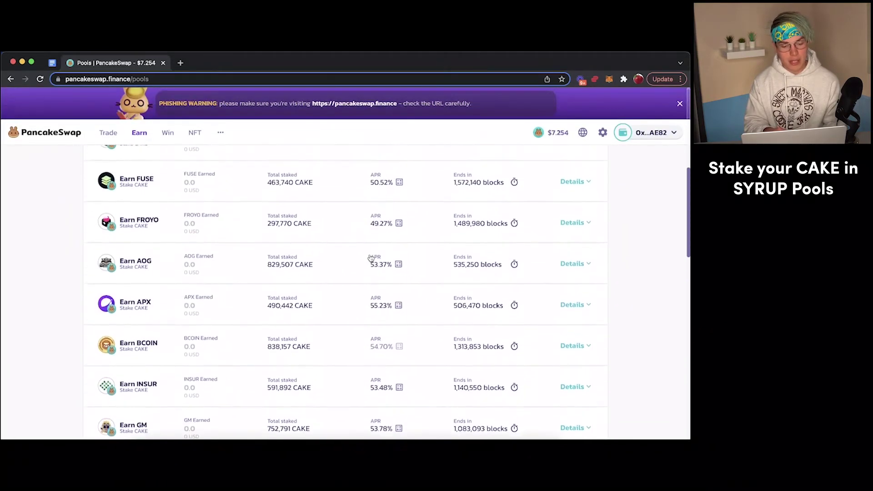
{"action": "scroll", "coordinate": [370, 258], "scroll_direction": "up", "scroll_amount": 4}
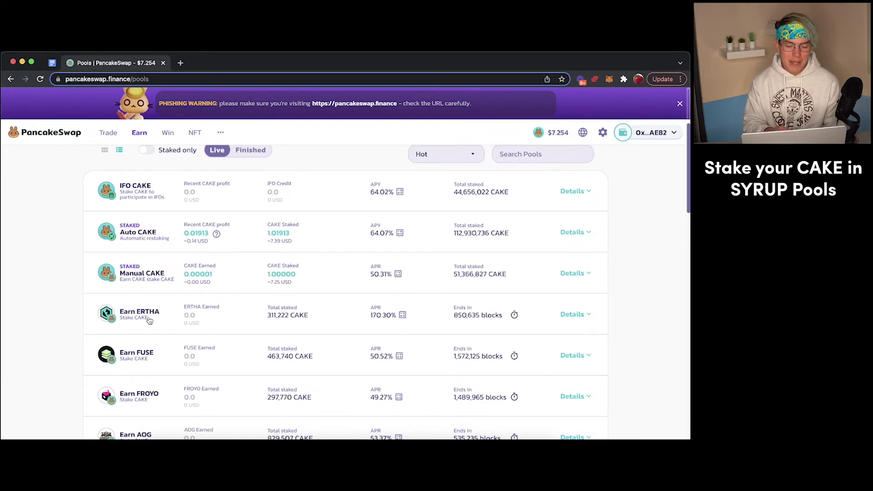
Expand the Earn ERTHA pool details, showing its 100 CAKE max stake and the enable option
{"action": "left_click", "coordinate": [571, 315]}
Enable the ERTHA pool contract, approve the CAKE permission in MetaMask, and open Stake in Pool
{"action": "scroll", "coordinate": [580, 315], "scroll_direction": "down", "scroll_amount": 1}
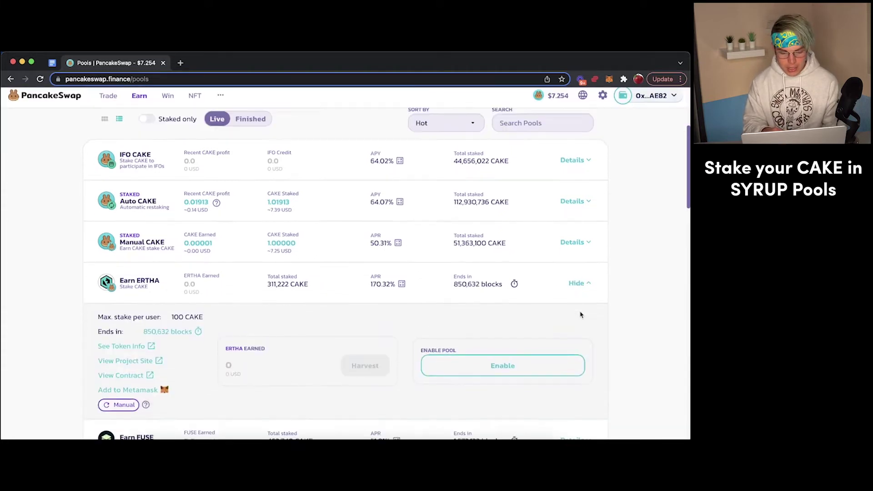
{"action": "scroll", "coordinate": [581, 314], "scroll_direction": "down", "scroll_amount": 1}
{"action": "left_click", "coordinate": [487, 339]}
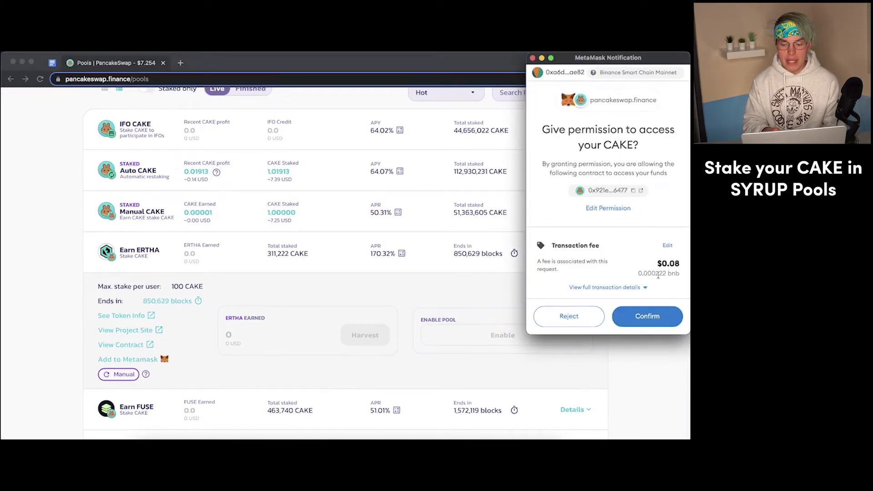
{"action": "left_click", "coordinate": [648, 311]}
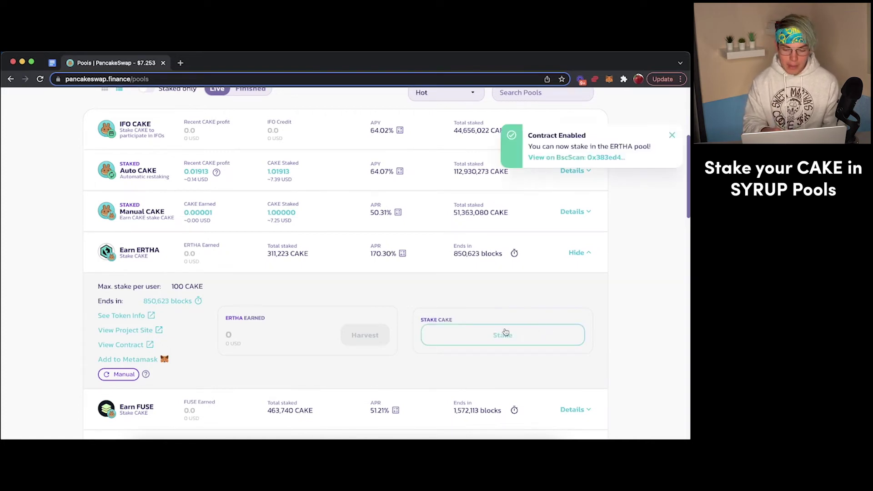
{"action": "left_click", "coordinate": [504, 335]}
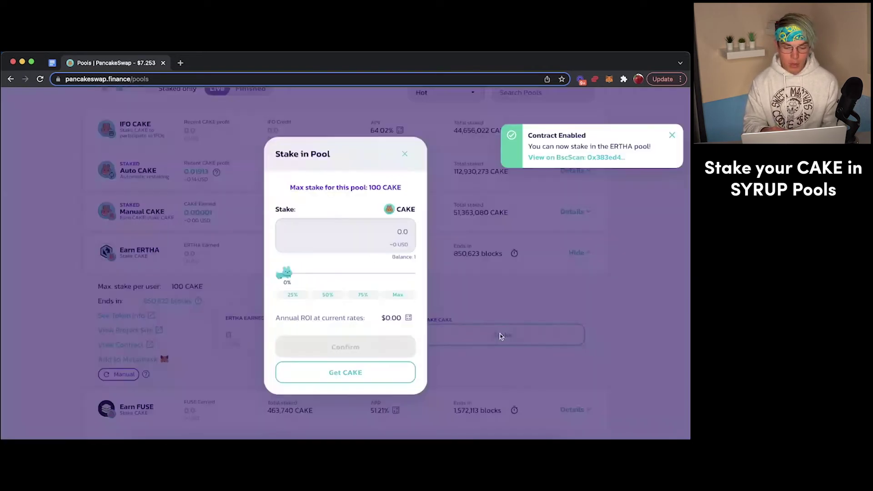
Stake the maximum 1 CAKE in the Earn ERTHA pool and confirm the deposit in MetaMask
{"action": "left_click", "coordinate": [398, 294]}
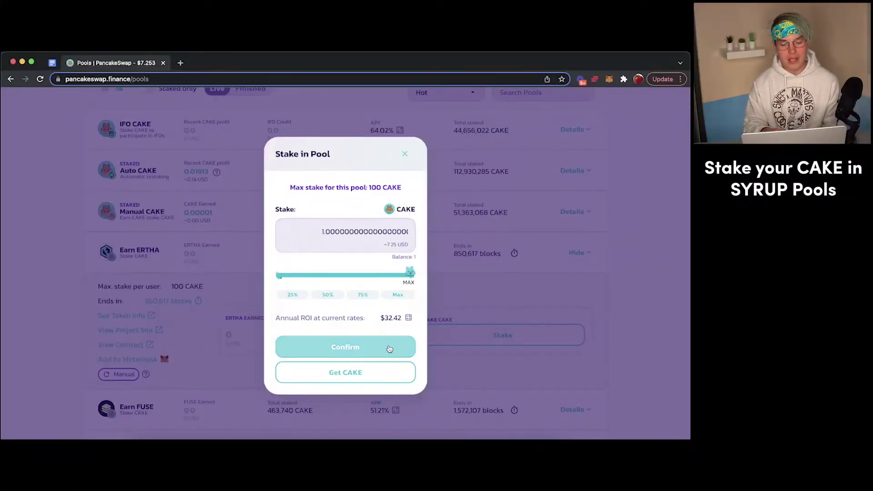
{"action": "left_click", "coordinate": [340, 354]}
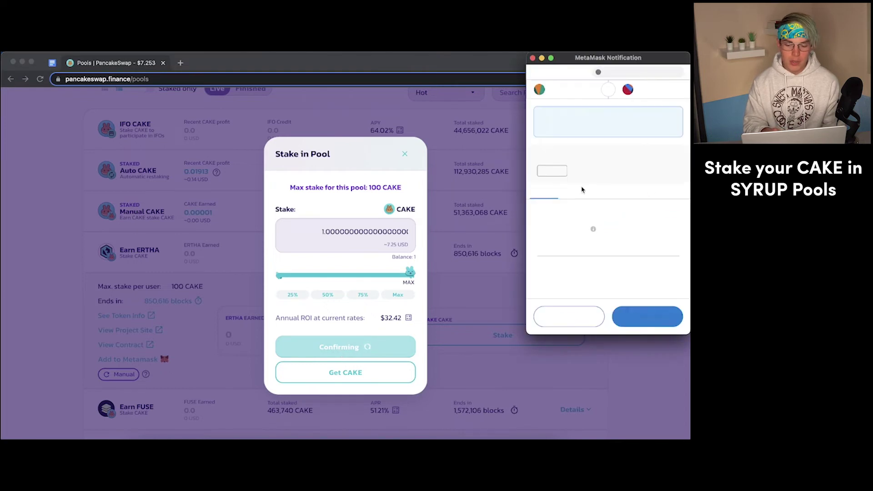
{"action": "left_click", "coordinate": [640, 320]}
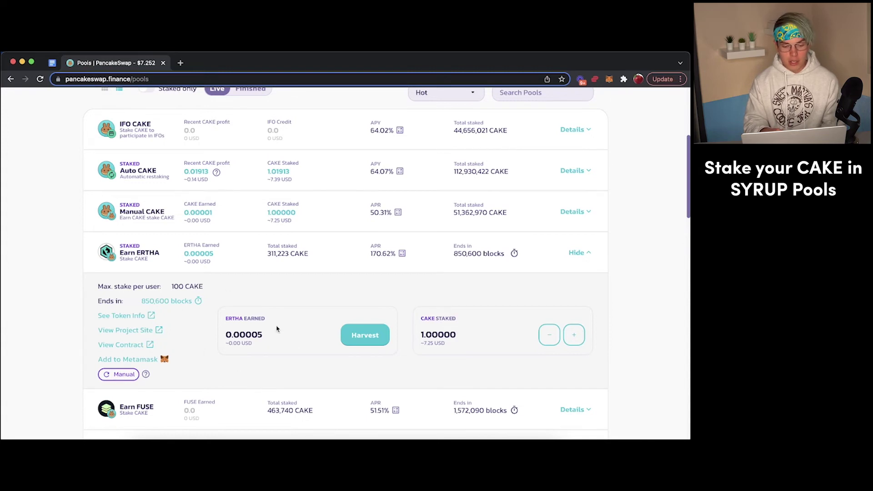
{"action": "left_click", "coordinate": [366, 340]}
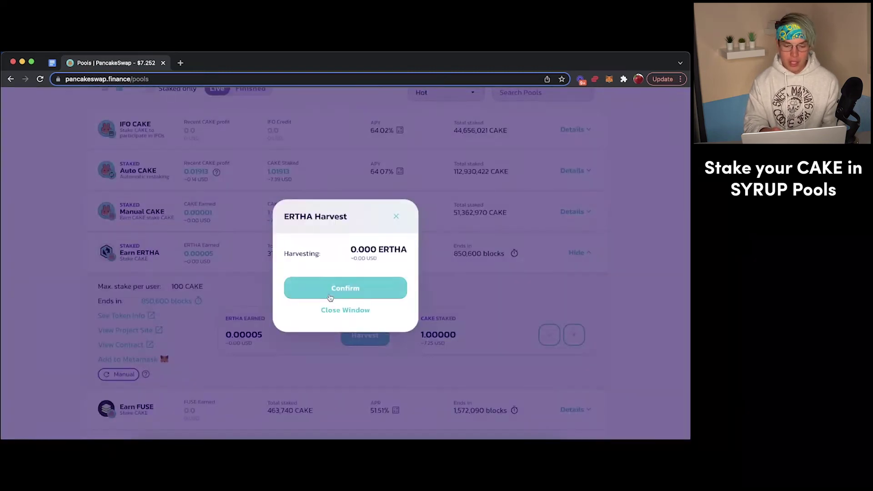
{"action": "left_click", "coordinate": [330, 297]}
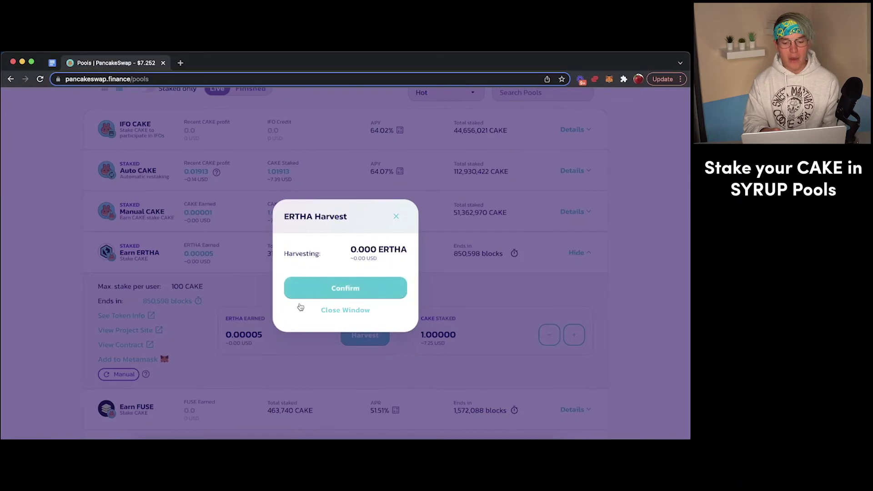
{"action": "left_click", "coordinate": [373, 292]}
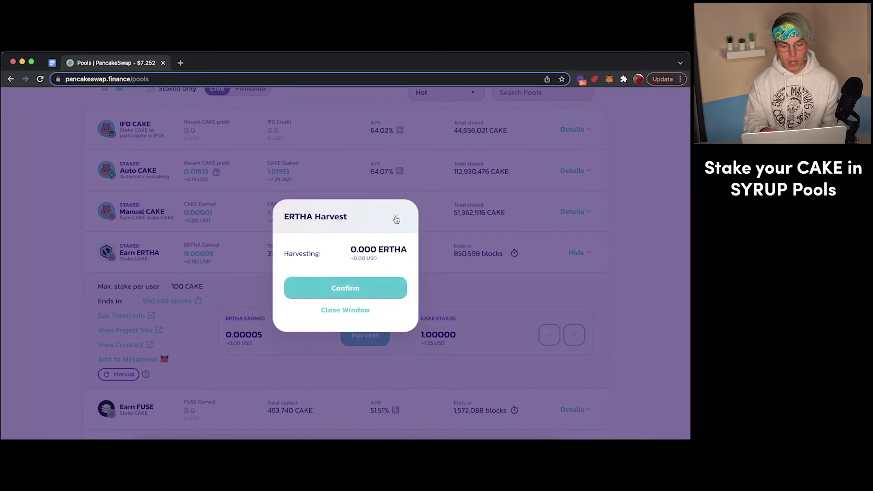
{"action": "left_click", "coordinate": [396, 219]}
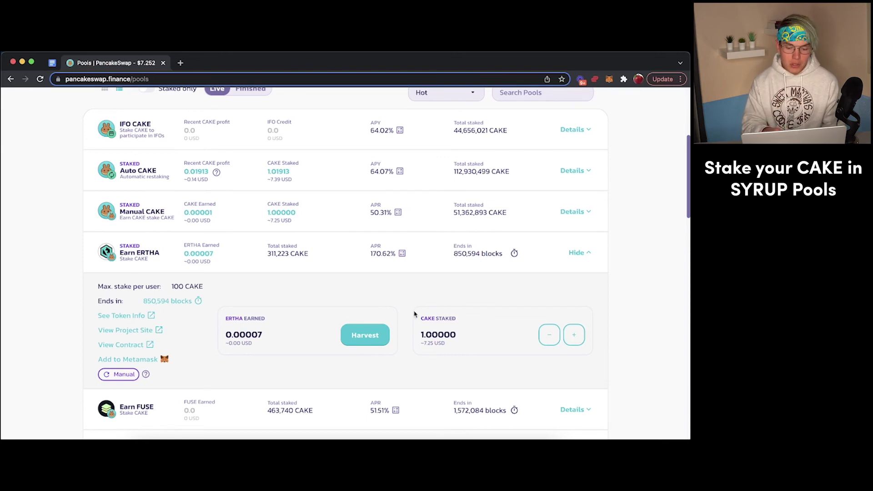
{"action": "left_click", "coordinate": [549, 336]}
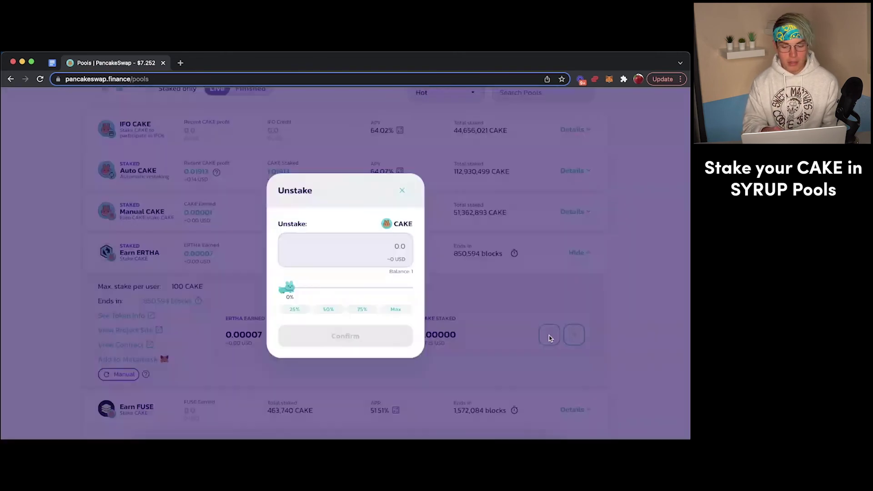
{"action": "left_click_drag", "start_coordinate": [287, 287], "coordinate": [422, 296]}
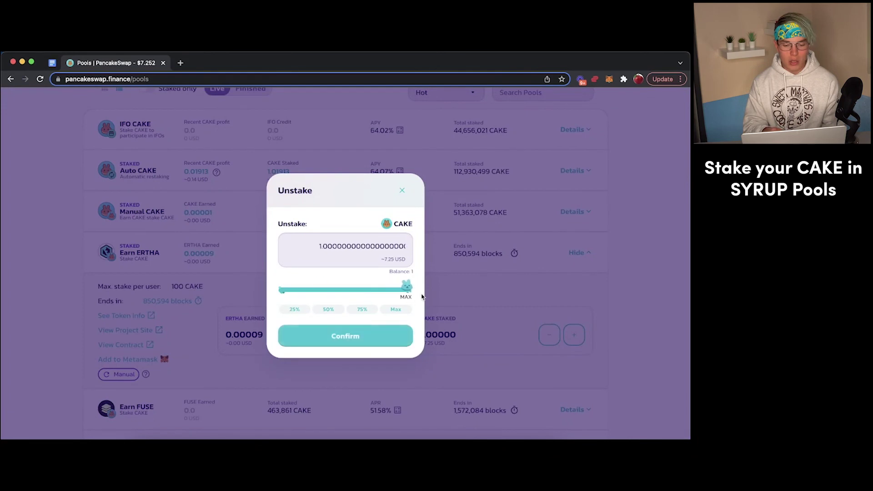
{"action": "left_click", "coordinate": [380, 336]}
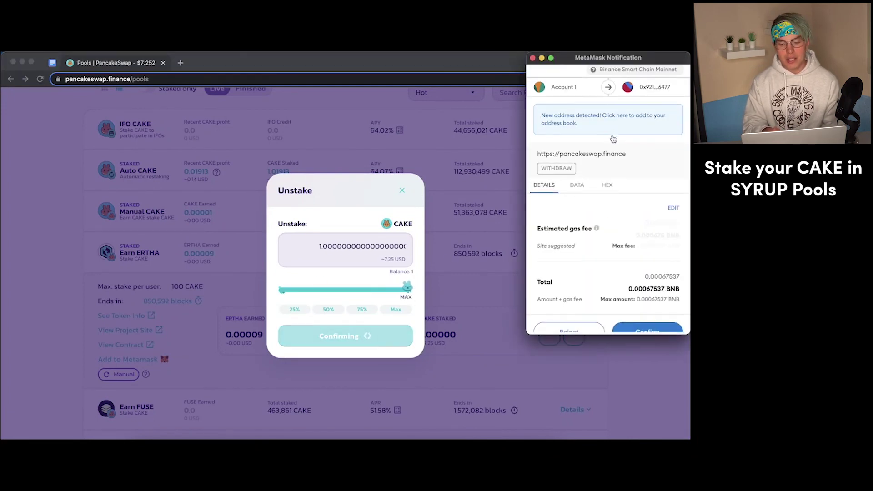
{"action": "scroll", "coordinate": [586, 243], "scroll_direction": "down", "scroll_amount": 1}
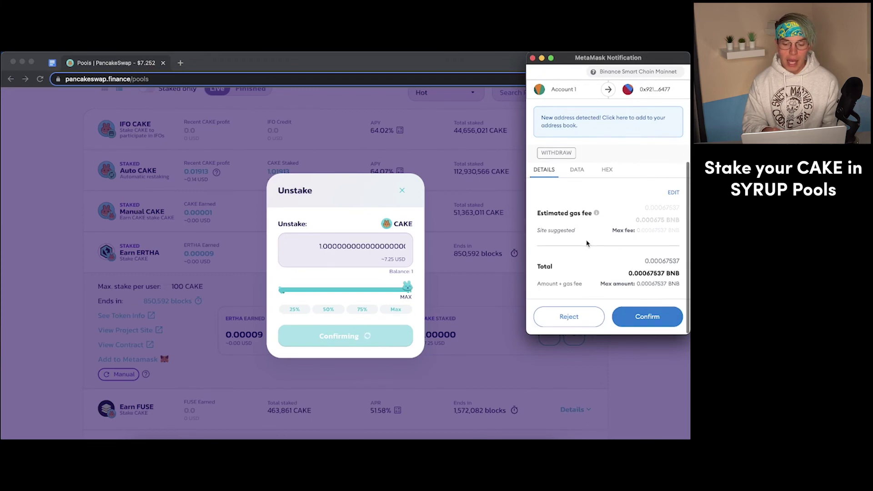
{"action": "left_click", "coordinate": [551, 318]}
{"action": "left_click", "coordinate": [403, 191]}
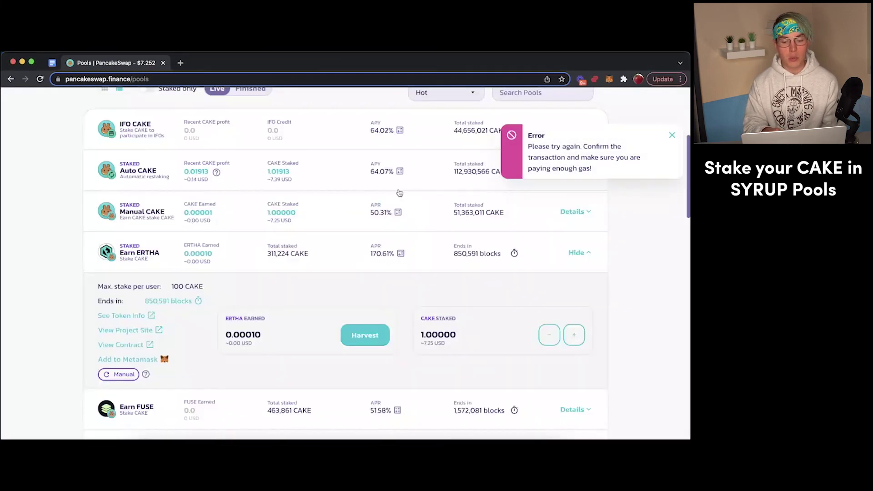
{"action": "left_click", "coordinate": [671, 138]}
Open the Exchange page and reverse its direction to swap CAKE for BNB
{"action": "scroll", "coordinate": [409, 204], "scroll_direction": "up", "scroll_amount": 5}
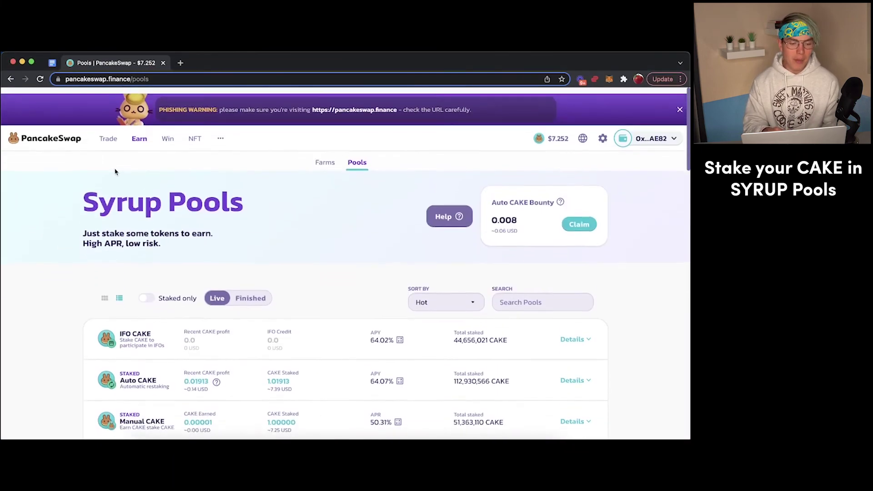
{"action": "mouse_move", "coordinate": [108, 135]}
{"action": "left_click", "coordinate": [108, 161]}
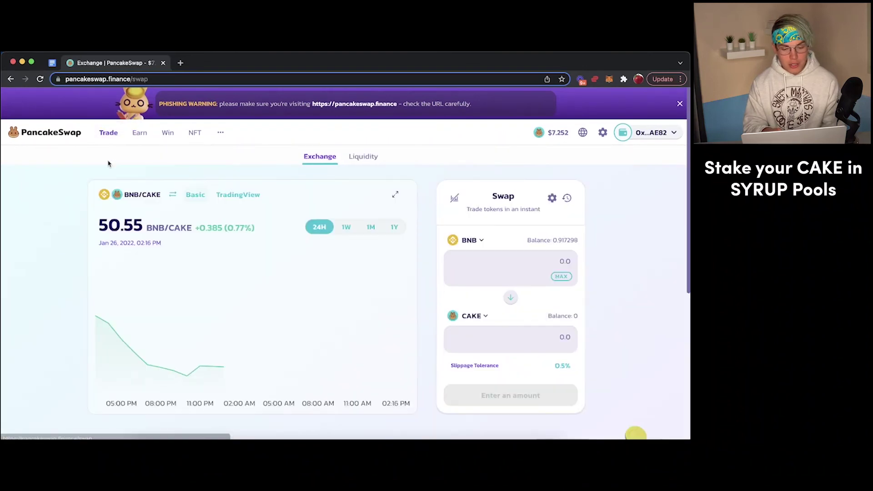
{"action": "left_click", "coordinate": [510, 297]}
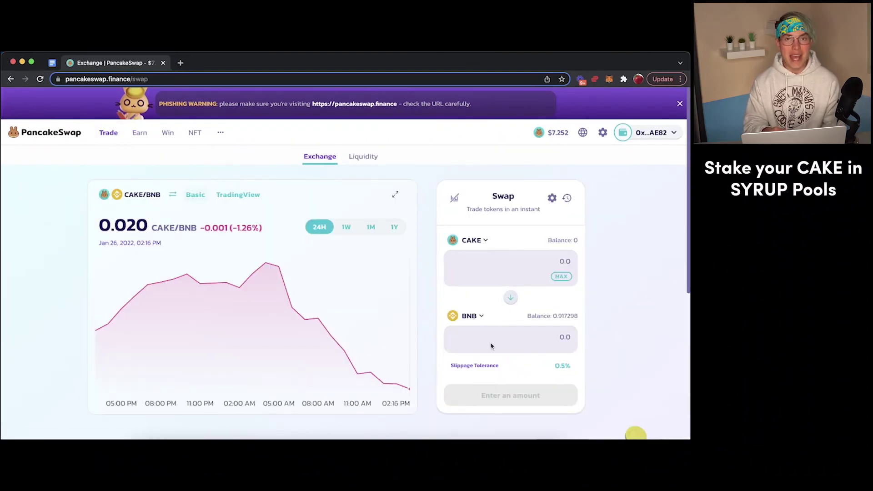